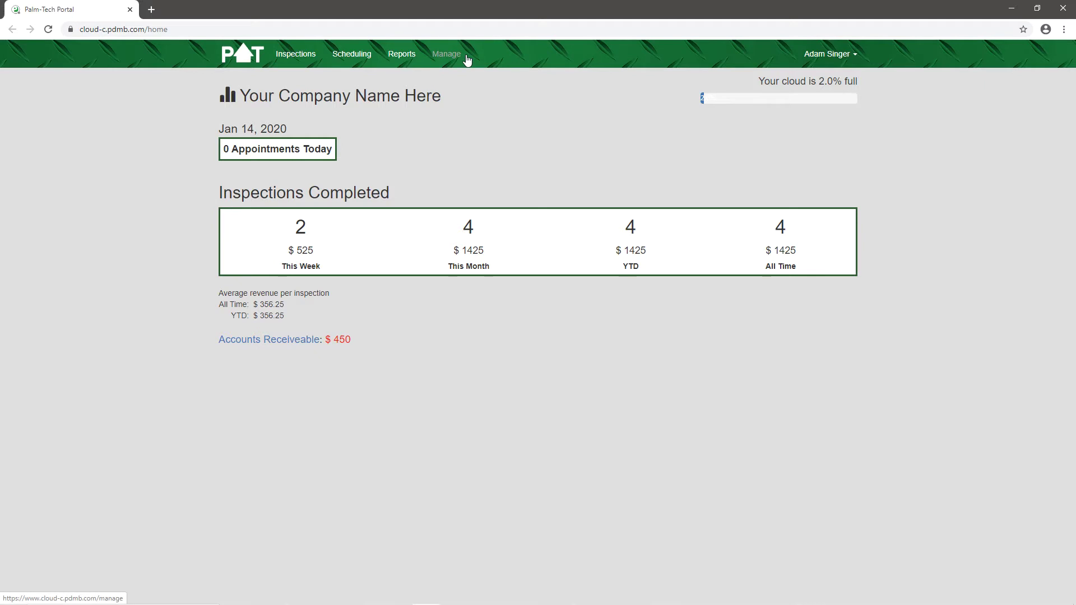
# Step: Open the Scheduling calendar under Inspections and show it by month
pyautogui.click(290, 60)
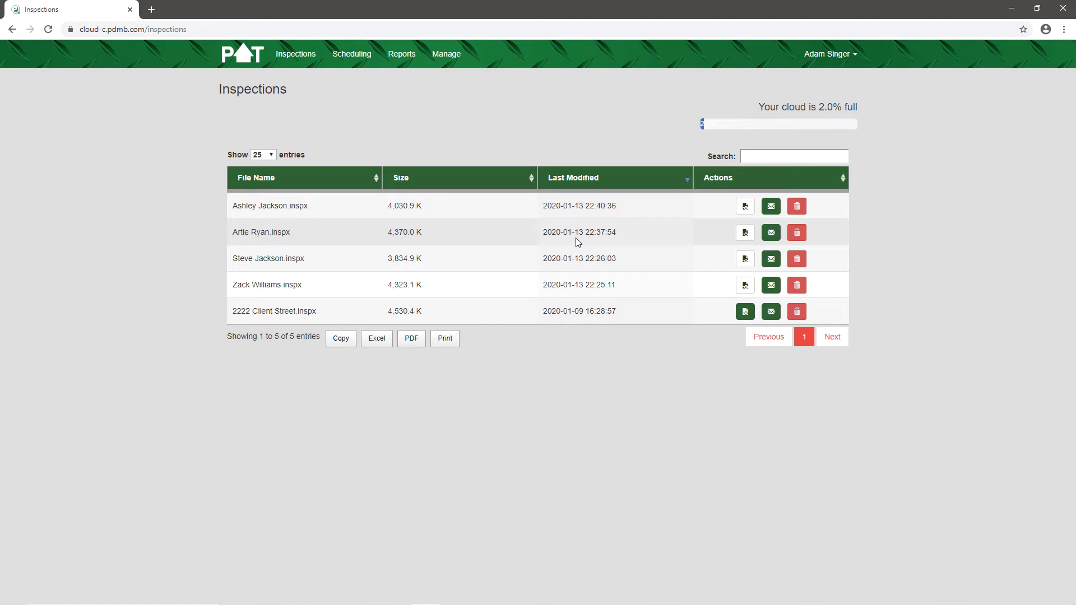
pyautogui.click(341, 65)
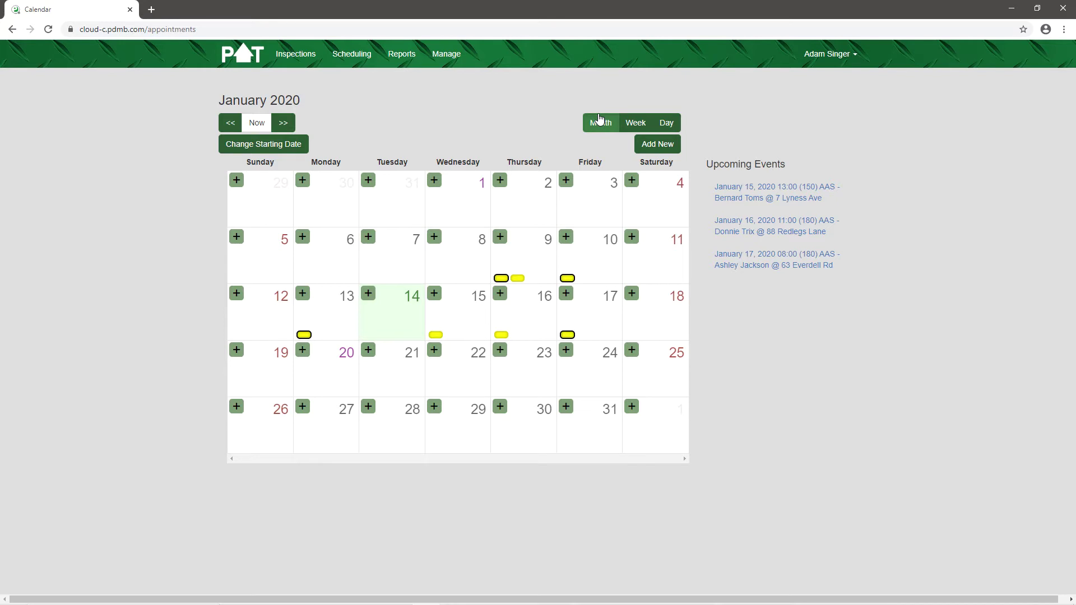
pyautogui.click(598, 120)
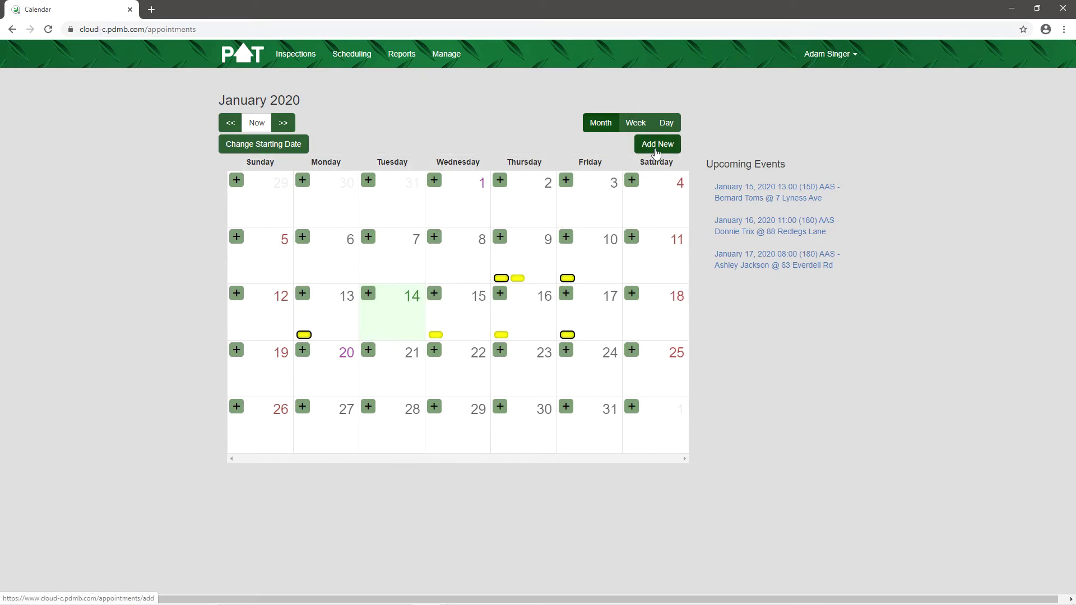
# Step: Start a new appointment from the Add New button above the calendar
pyautogui.click(655, 145)
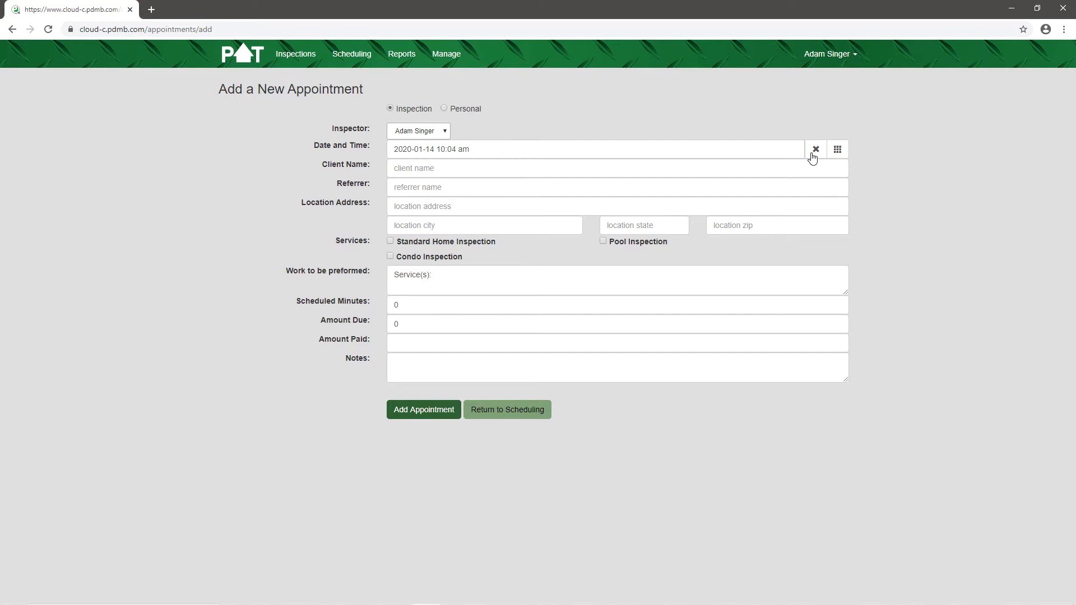
# Step: Set the appointment date and time to 2020-01-14 at 1:30 pm
pyautogui.click(837, 152)
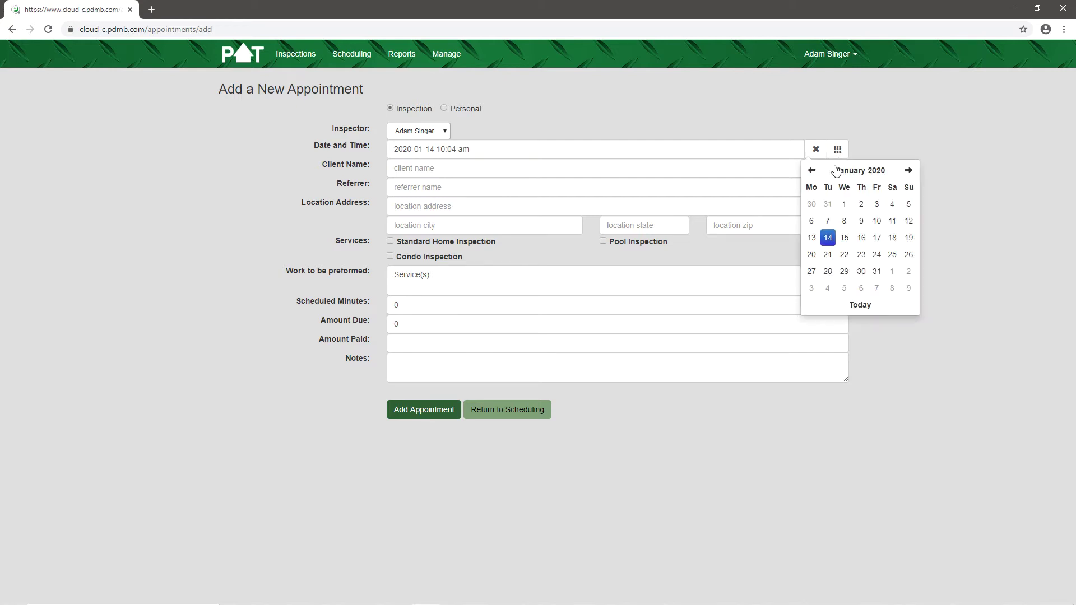
pyautogui.click(824, 236)
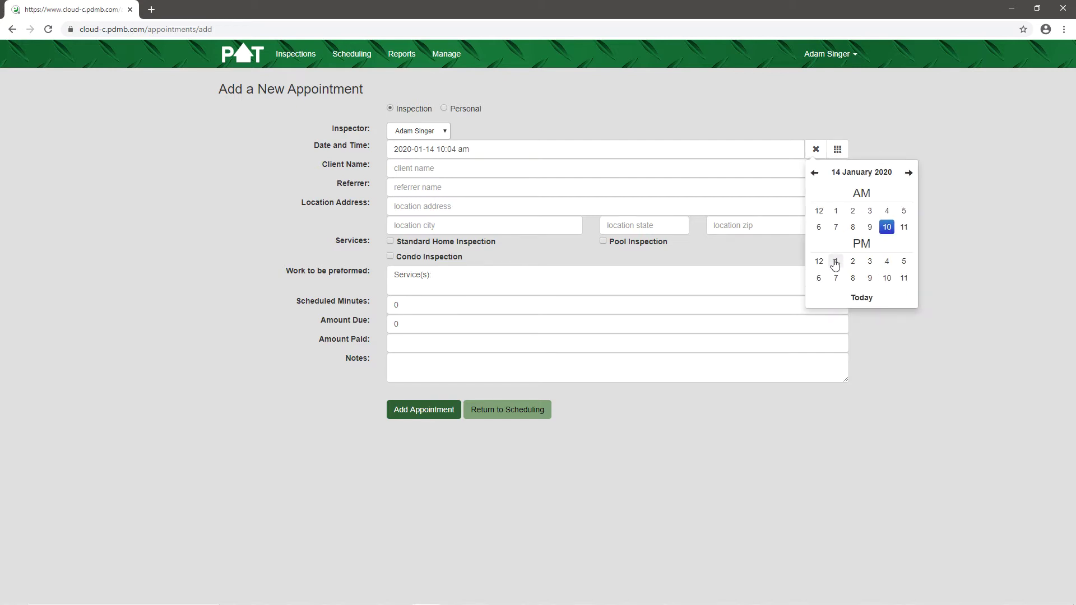
pyautogui.click(835, 261)
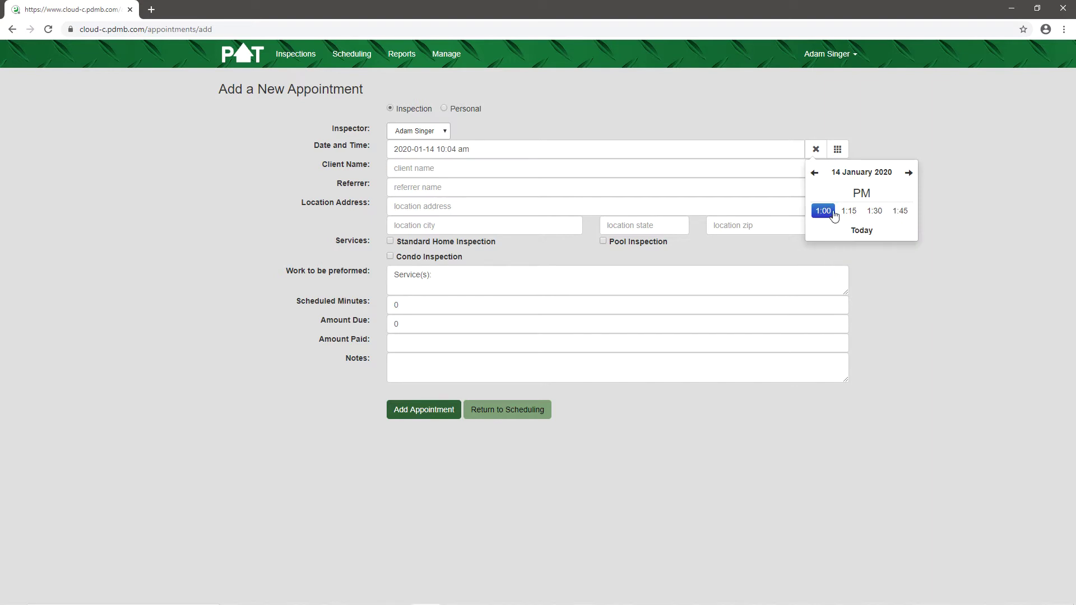
pyautogui.click(874, 213)
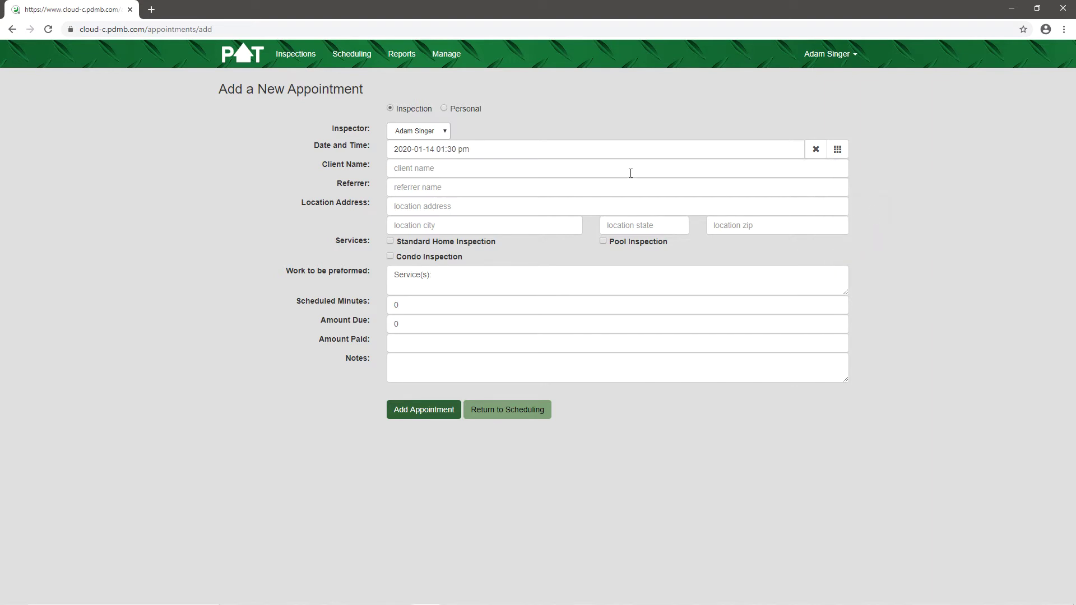
# Step: Enter the new client's full name and street, city, state and zip
pyautogui.click(571, 170)
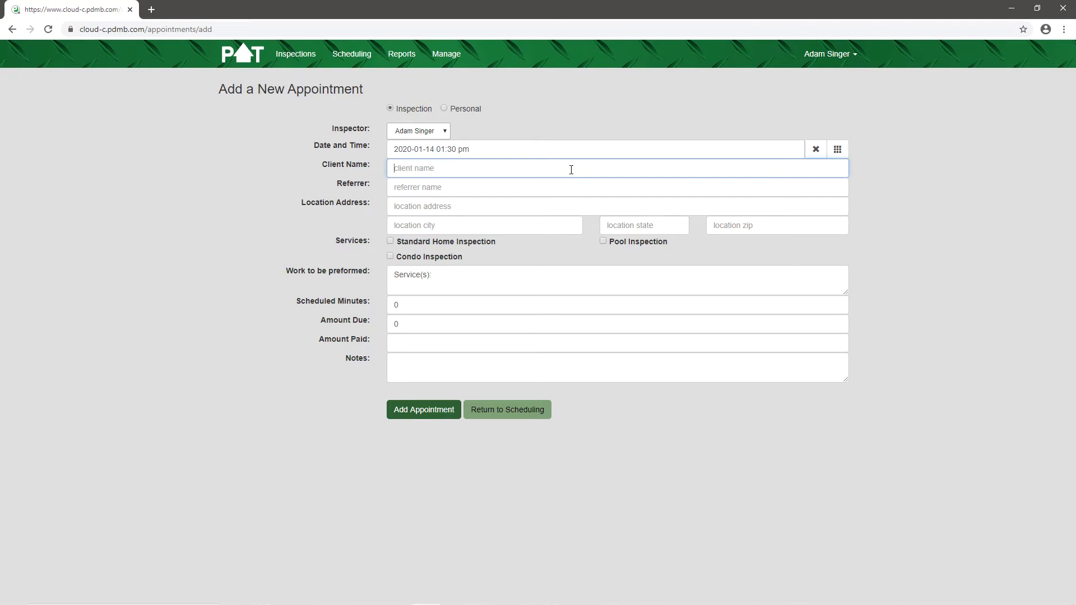
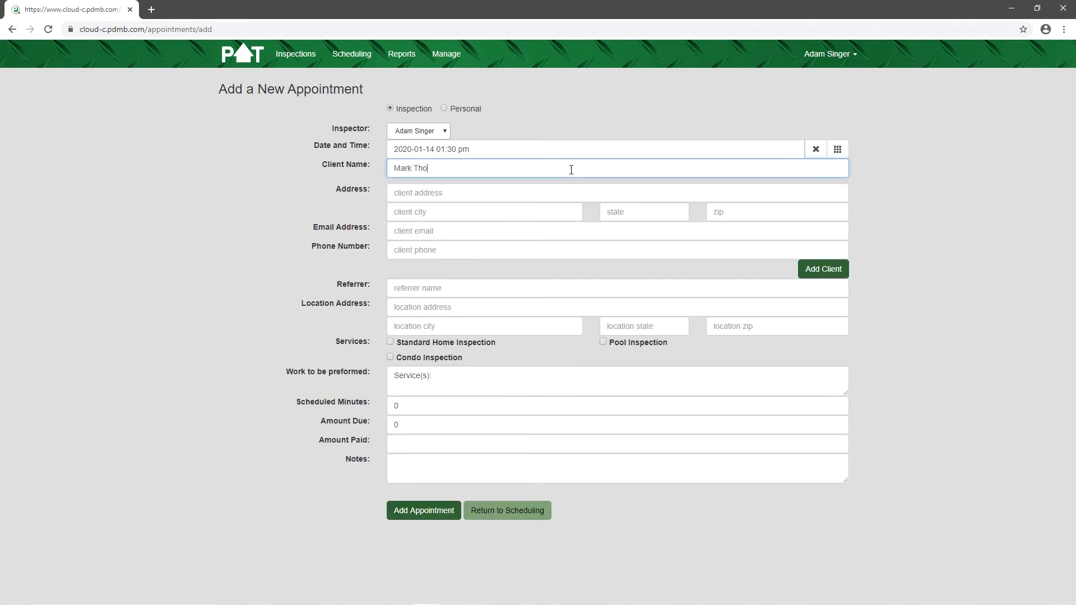
pyautogui.click(502, 191)
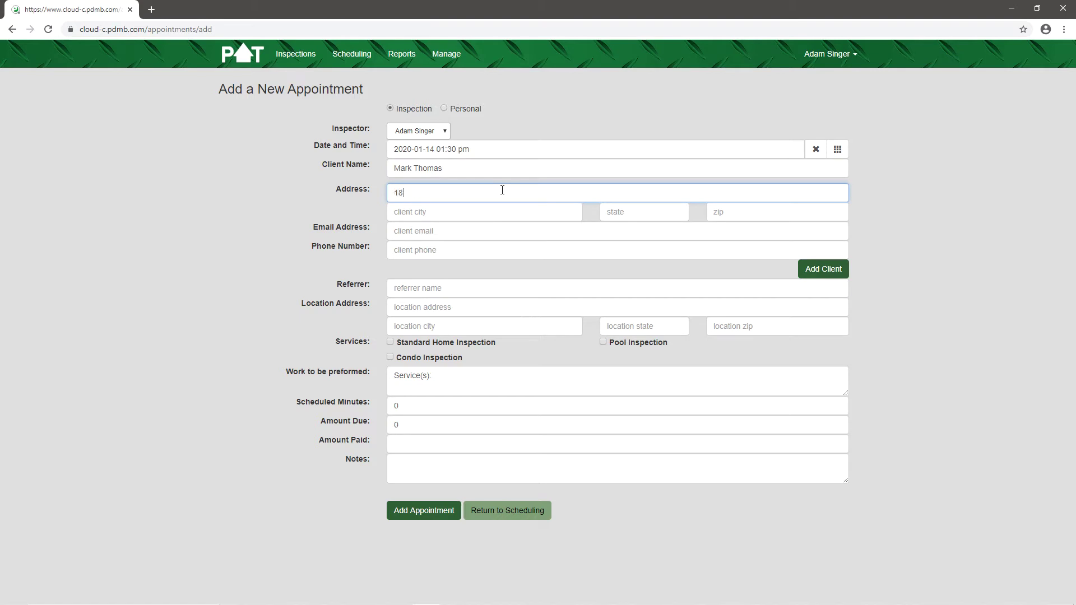
pyautogui.press('Tab')
pyautogui.write('Colerain')
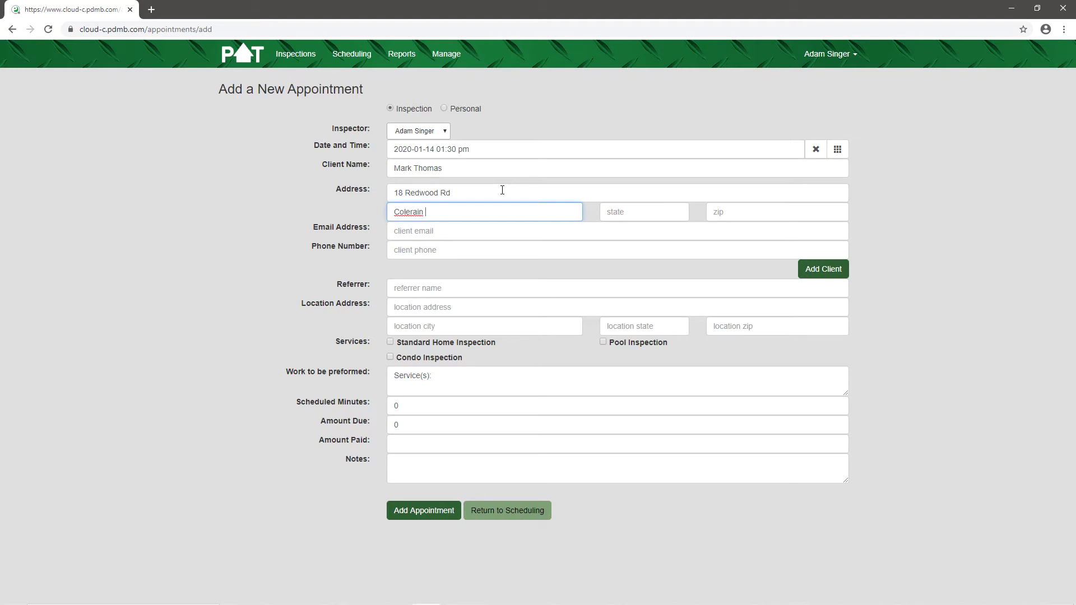
pyautogui.press('Tab')
pyautogui.write('OH')
pyautogui.press('Tab')
pyautogui.write('45251')
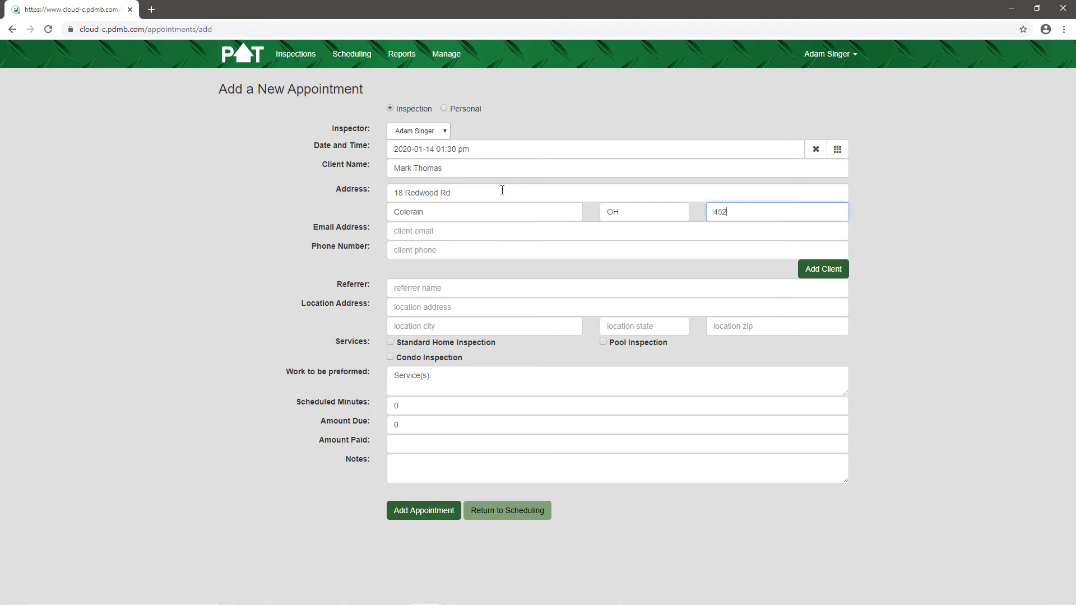
# Step: Add the client's e-mail address and phone number, then save the new client
pyautogui.click(460, 234)
pyautogui.press('Tab')
pyautogui.write('51')
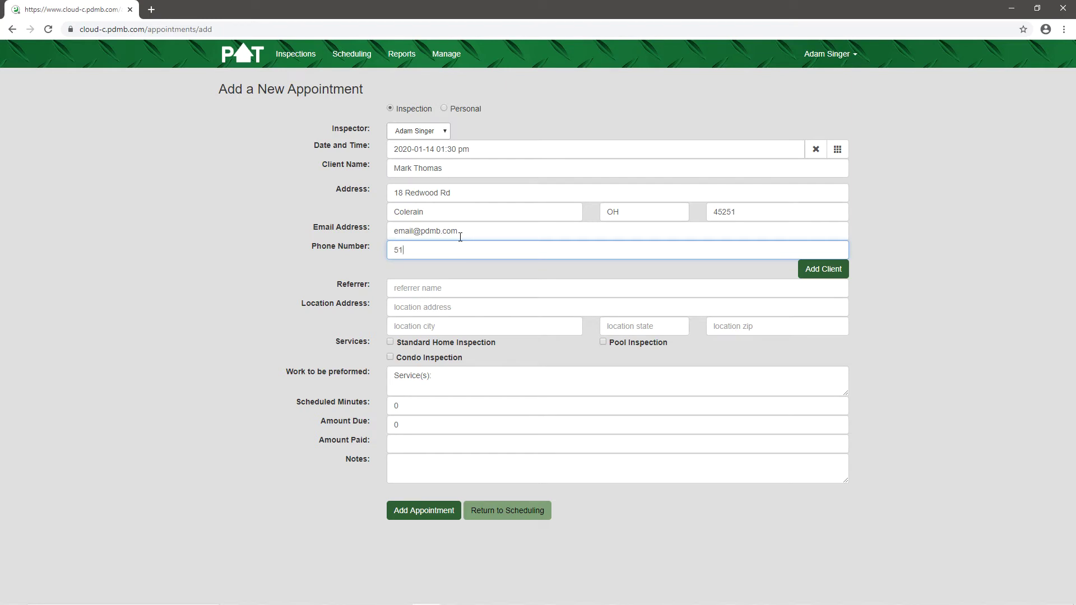
pyautogui.write('3-555-2222')
pyautogui.click(834, 277)
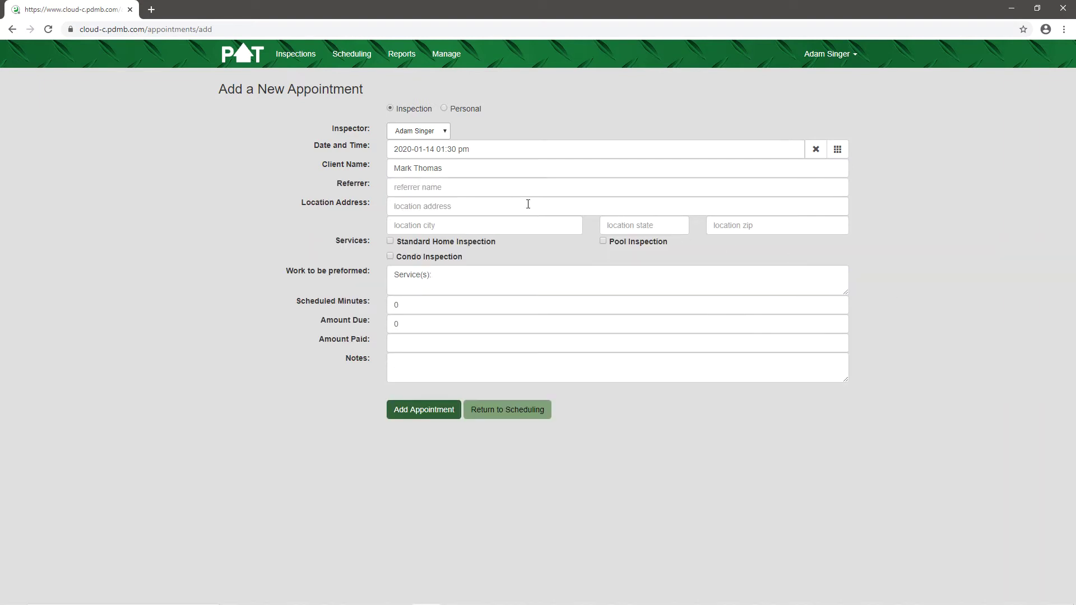
# Step: Attach the suggested existing referrer to the appointment
pyautogui.click(468, 192)
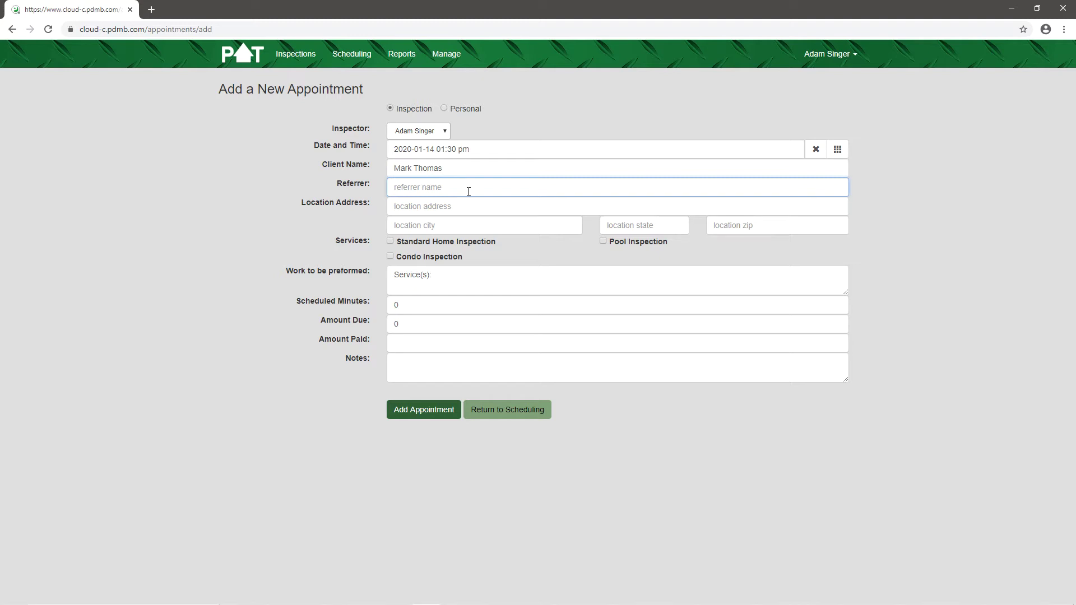
pyautogui.write('John')
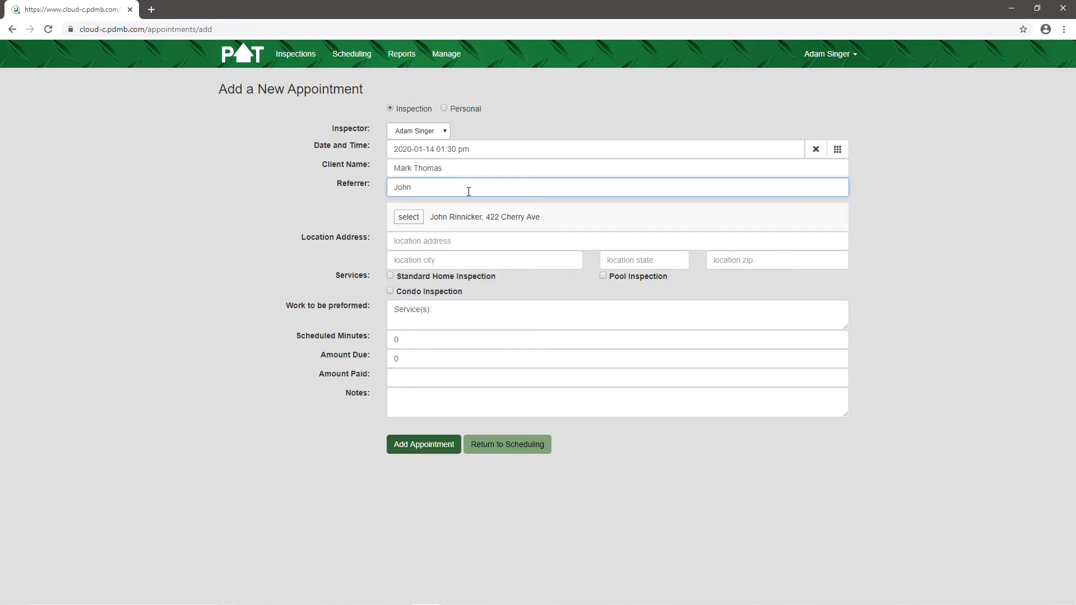
pyautogui.click(415, 221)
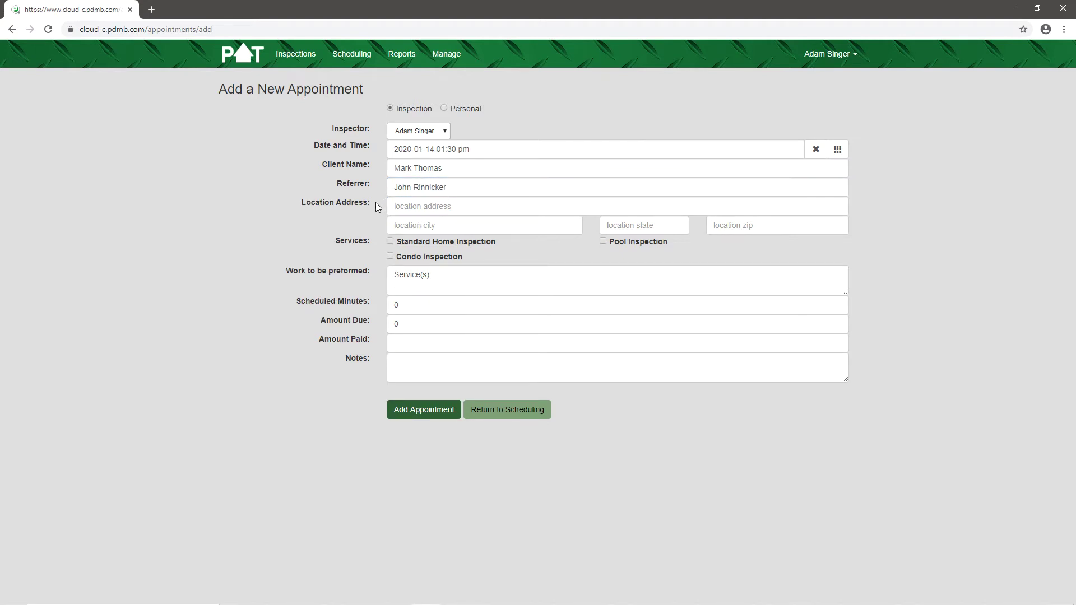
# Step: Fill in the inspection location's street, city, state and zip, and add Standard Home Inspection
pyautogui.click(402, 205)
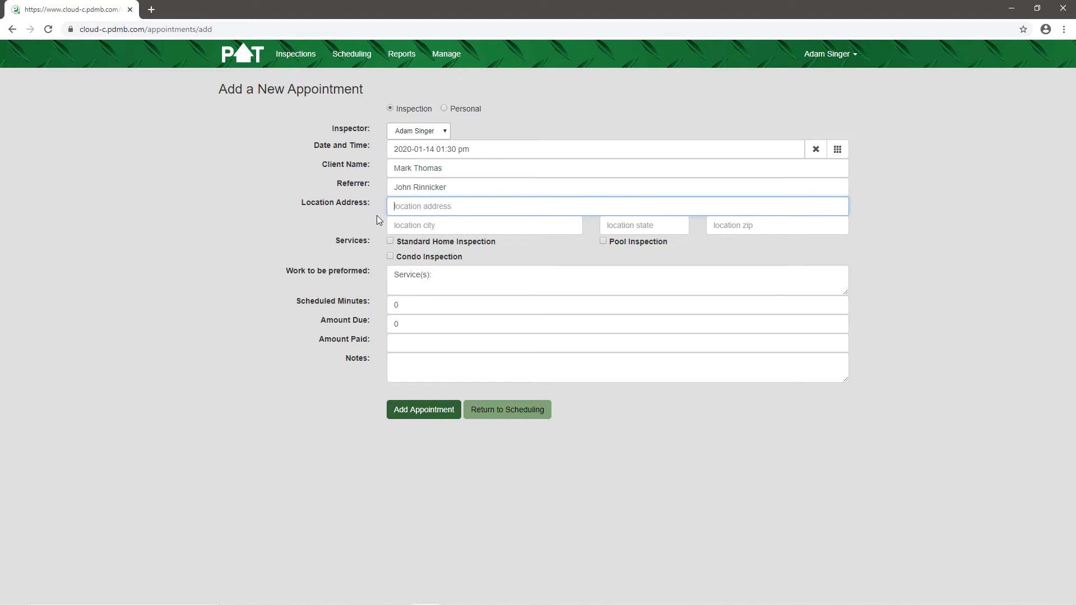
pyautogui.press('Tab')
pyautogui.write('Harrison')
pyautogui.press('Tab')
pyautogui.write('OH')
pyautogui.press('Tab')
pyautogui.write('45030')
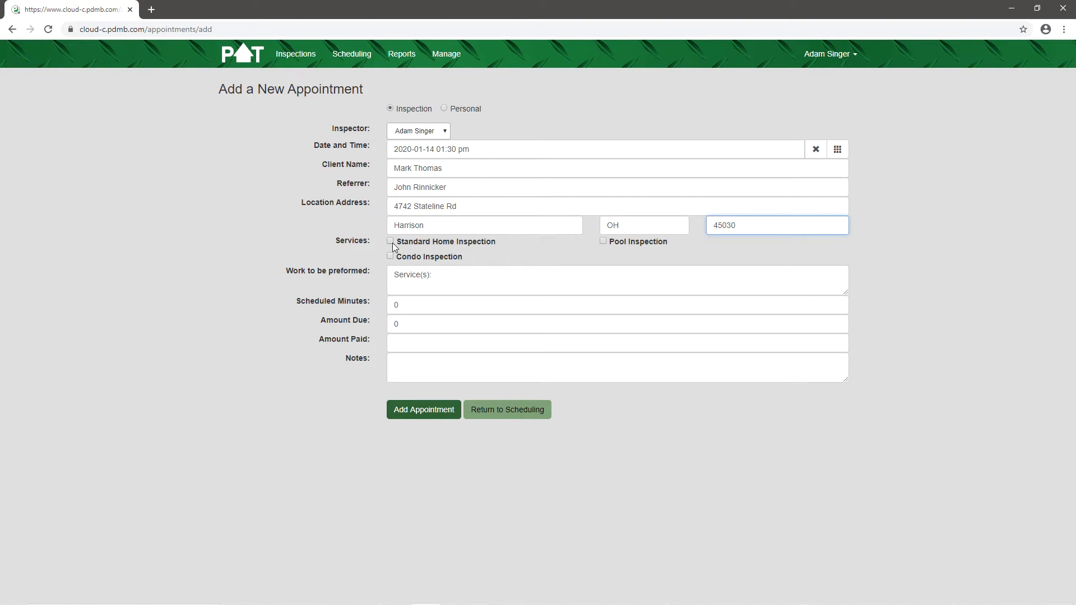
pyautogui.click(391, 242)
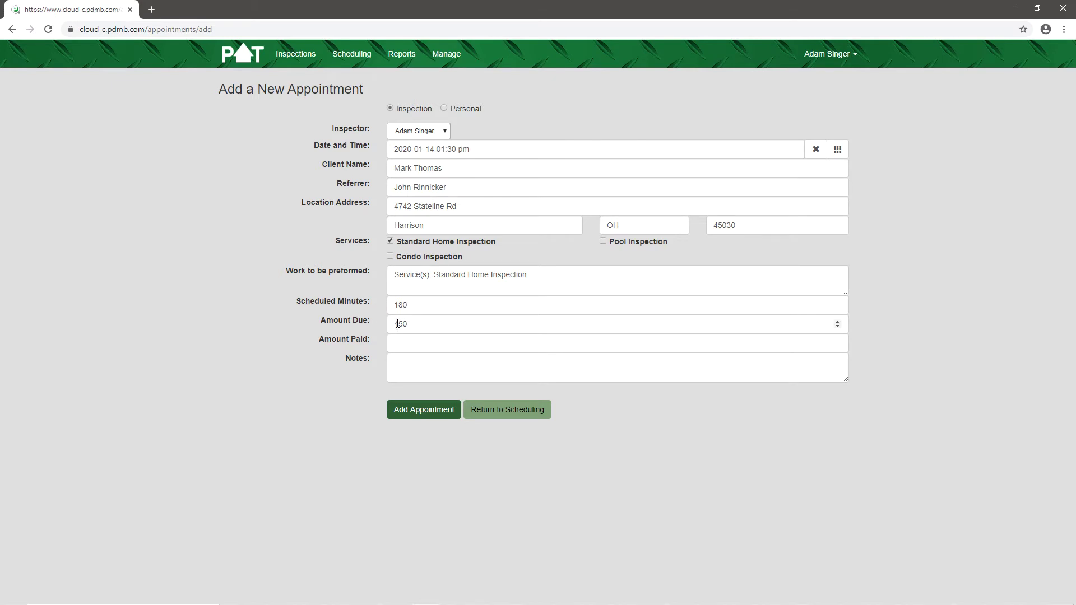
# Step: Save the 180-minute, 450 Standard Home Inspection appointment for 14 January at 13:30
pyautogui.click(415, 371)
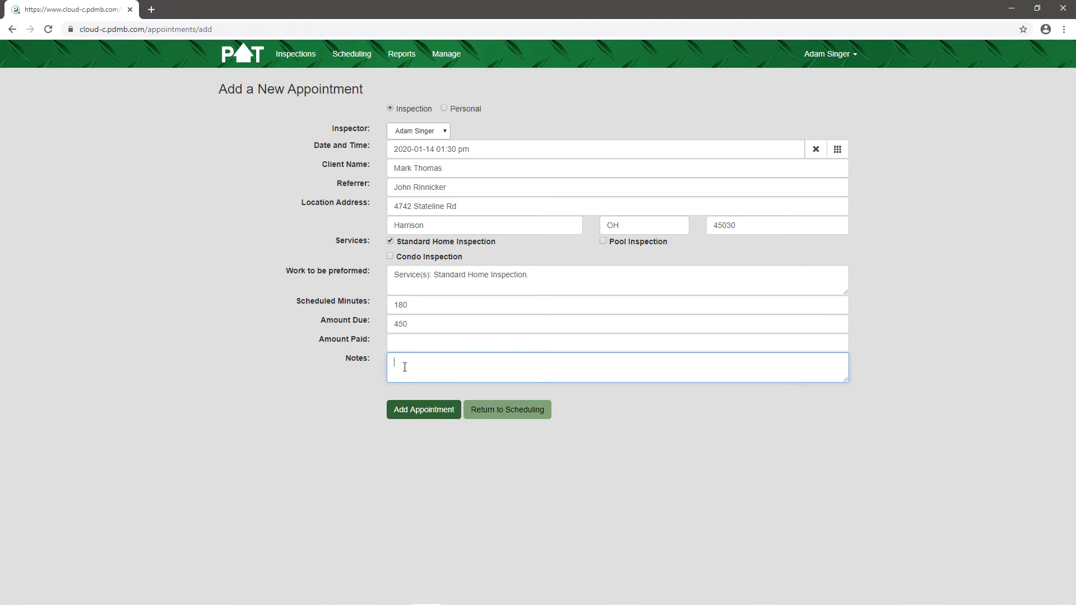
pyautogui.click(409, 409)
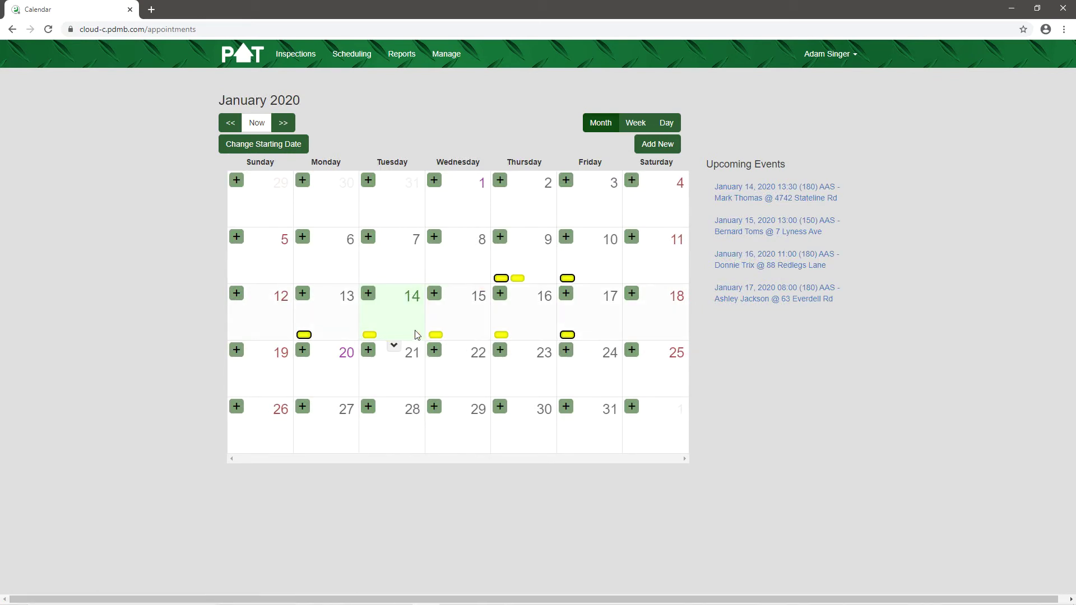
# Step: Review the Referrers business report, then go to Email Templates under Manage
pyautogui.moveTo(375, 340)
pyautogui.click(412, 55)
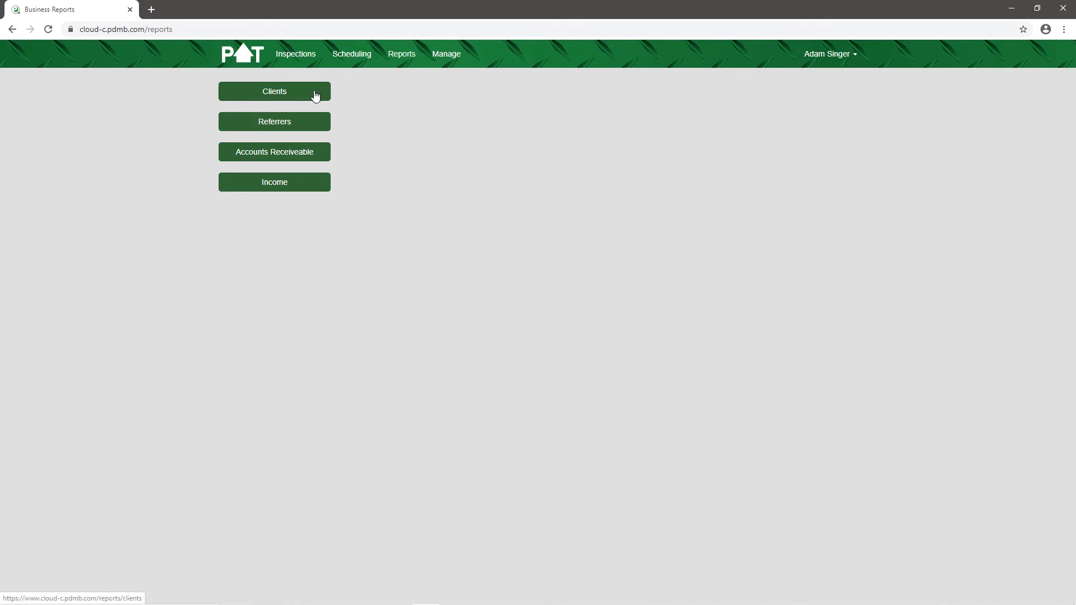
pyautogui.click(279, 123)
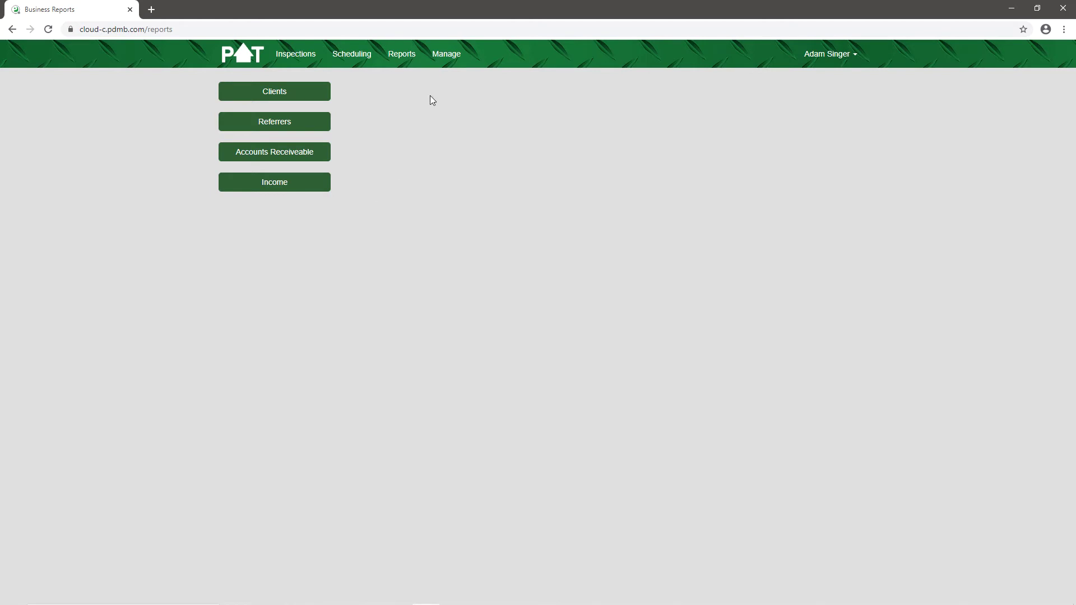
pyautogui.click(450, 58)
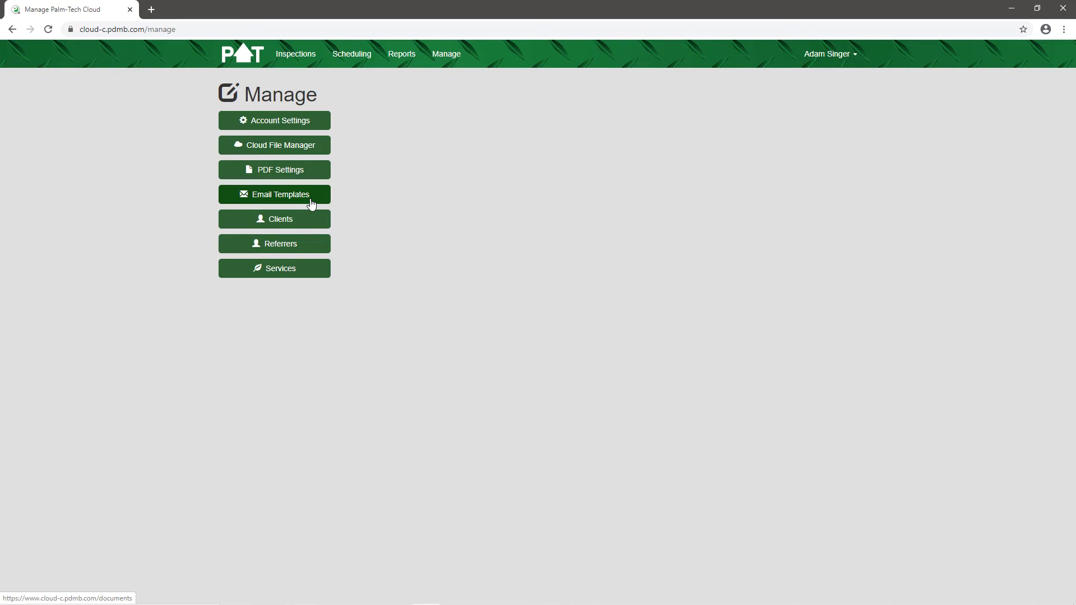
pyautogui.click(311, 203)
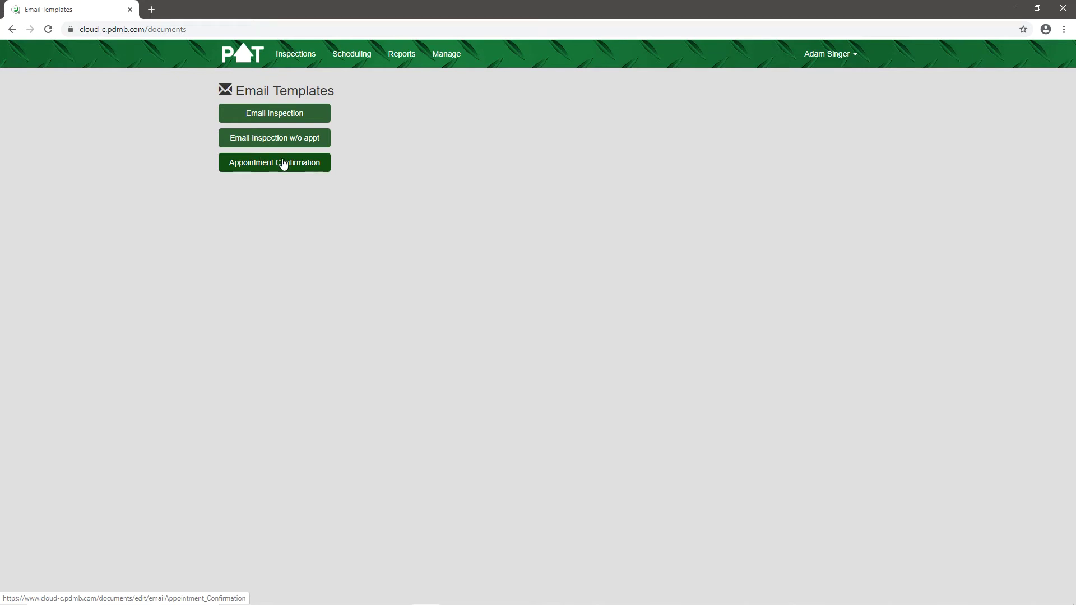
# Step: Open the Email Inspection template for editing
pyautogui.click(315, 118)
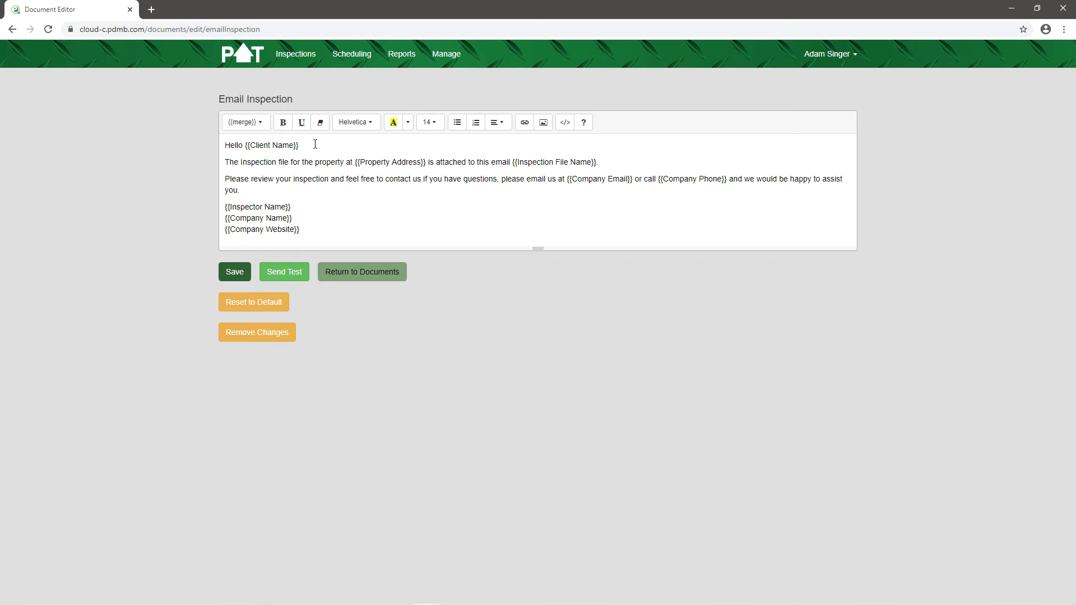
# Step: View the Email Inspection template's HTML source, then return to the formatted view
pyautogui.click(564, 123)
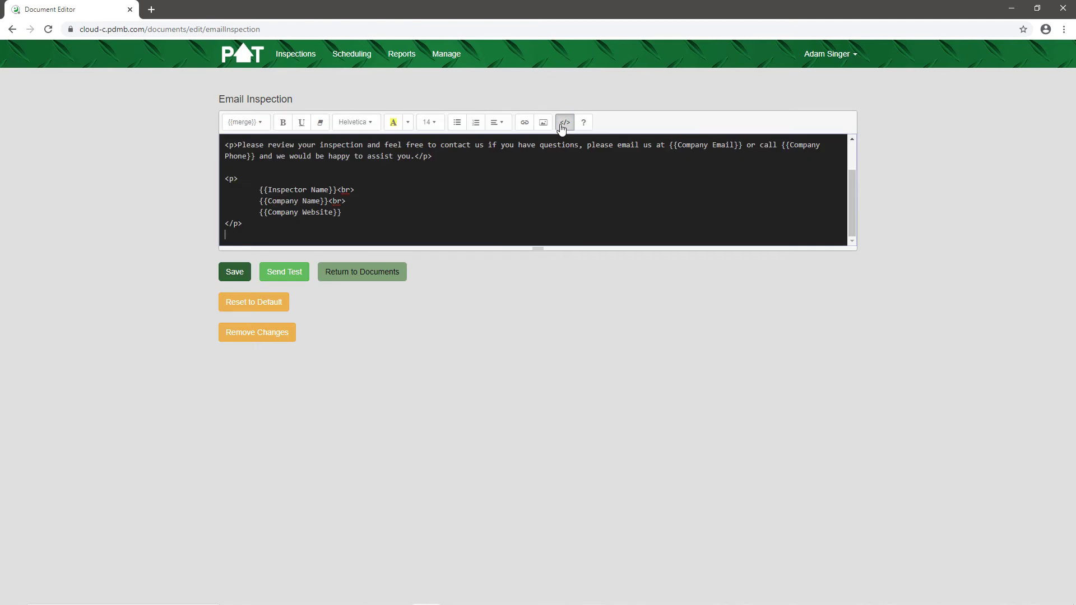
pyautogui.click(559, 124)
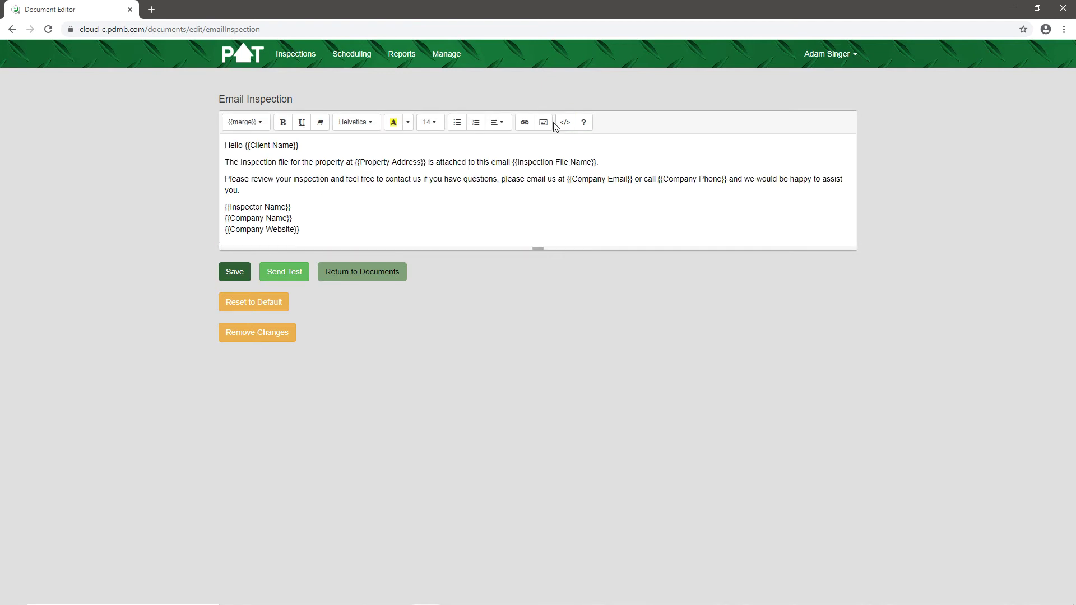